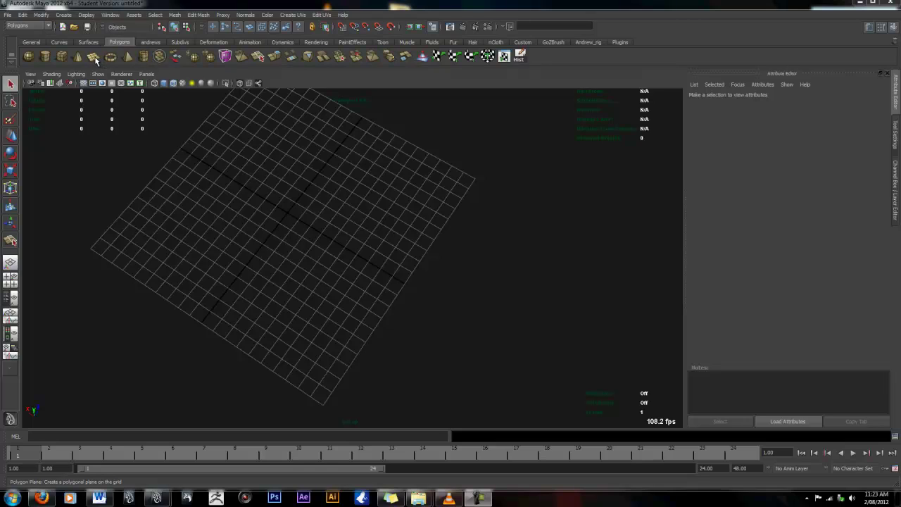
# Create a polygon plane, scale it up, and set its subdivisions to 2x2.
pyautogui.click(94, 56)
pyautogui.moveTo(394, 247)
pyautogui.keyDown('alt'); pyautogui.mouseDown()
pyautogui.moveTo(322, 261)
pyautogui.moveTo(412, 305)
pyautogui.moveTo(426, 317)
pyautogui.moveTo(416, 338)
pyautogui.moveTo(361, 297)
pyautogui.mouseUp(); pyautogui.keyUp('alt')
pyautogui.press('r')
pyautogui.click(763, 100)
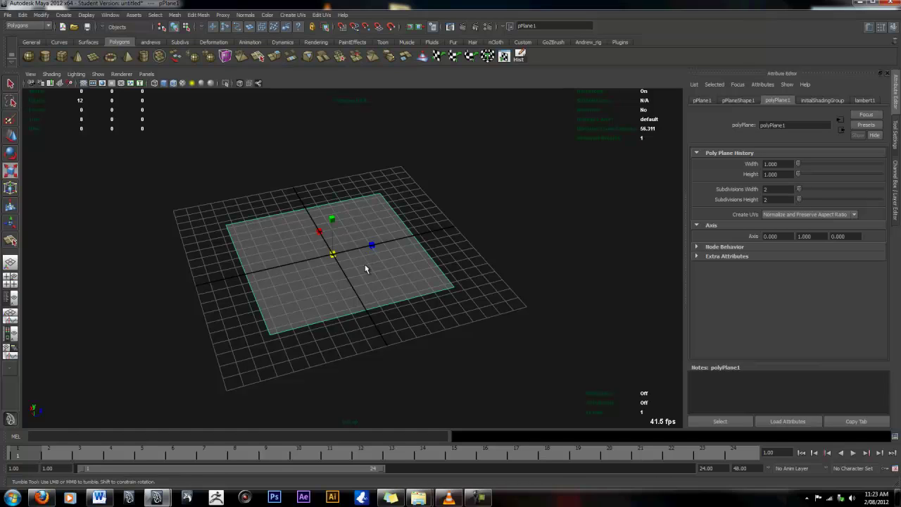
pyautogui.keyDown('alt'); pyautogui.moveTo(364, 268); pyautogui.dragTo(348, 257); pyautogui.keyUp('alt')
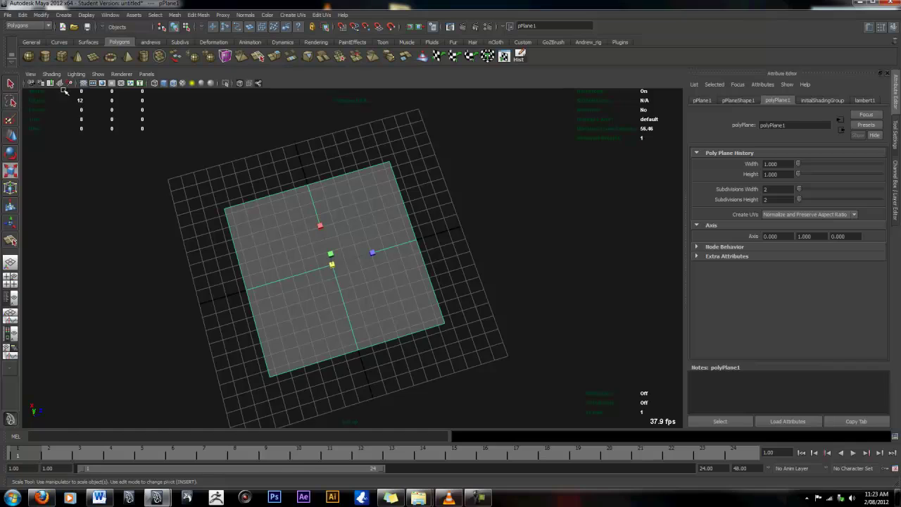
# Hide the ground grid and bring up the plane's component marking menu.
pyautogui.click(81, 84)
pyautogui.moveTo(221, 235)
pyautogui.keyDown('alt'); pyautogui.mouseDown()
pyautogui.moveTo(412, 227)
pyautogui.moveTo(392, 213)
pyautogui.moveTo(370, 251)
pyautogui.mouseUp(); pyautogui.keyUp('alt')
pyautogui.press('q')
pyautogui.rightClick(379, 241)
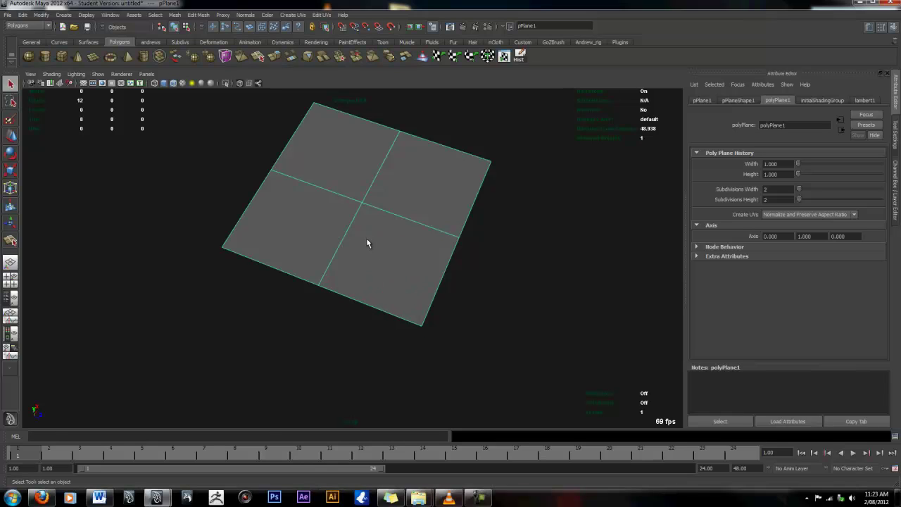
# Split diagonal edges from the plane's centre to the bottom and upper-right corners.
pyautogui.moveTo(368, 244); pyautogui.dragTo(295, 237, button='right')
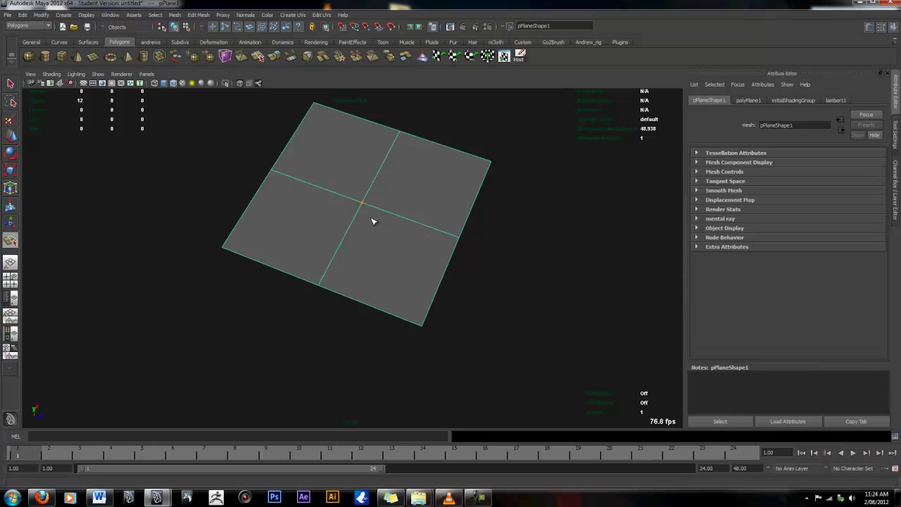
pyautogui.moveTo(373, 221)
pyautogui.keyDown('alt'); pyautogui.mouseDown()
pyautogui.moveTo(402, 251)
pyautogui.moveTo(385, 258)
pyautogui.moveTo(400, 178)
pyautogui.mouseUp(); pyautogui.keyUp('alt')
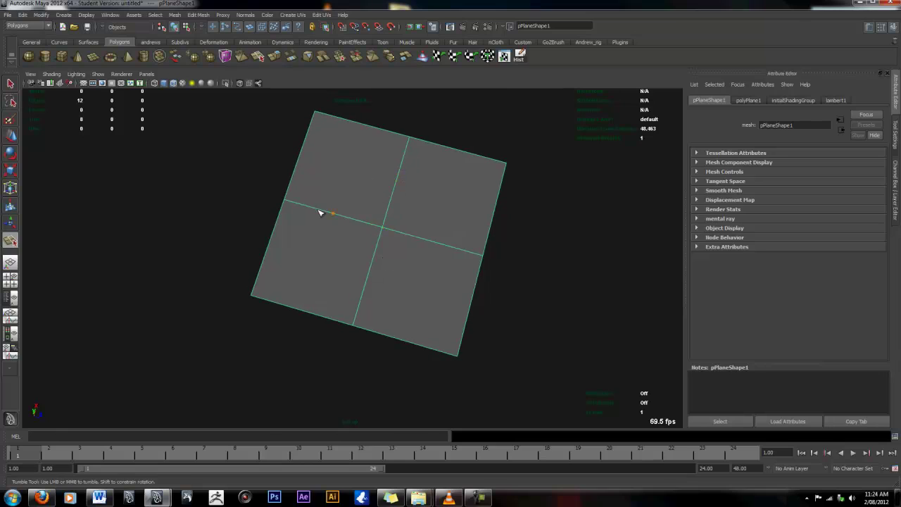
pyautogui.click(382, 227)
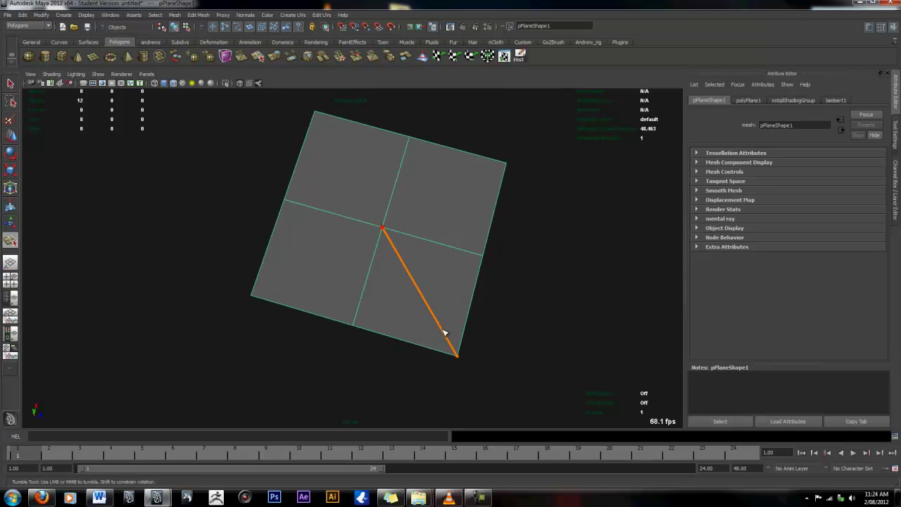
pyautogui.press('Return')
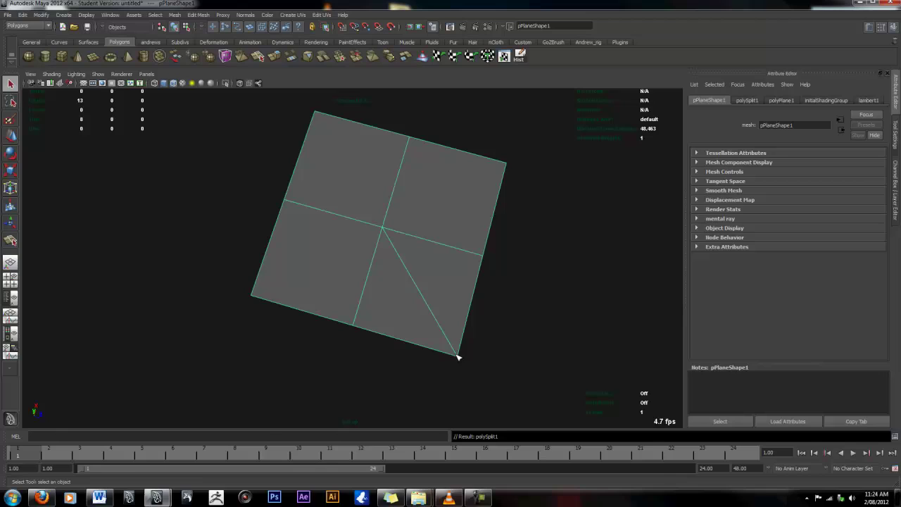
pyautogui.press('y')
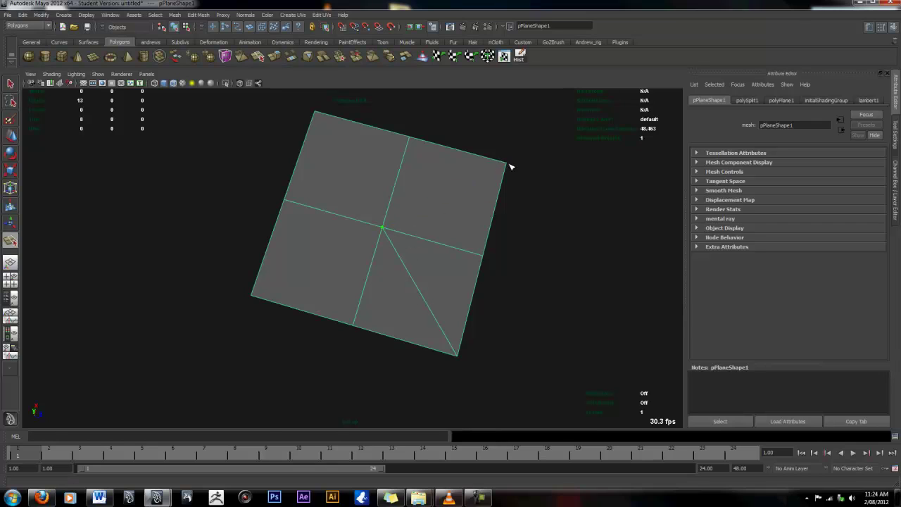
pyautogui.click(504, 164)
pyautogui.press('Return')
# Split diagonals from the centre to the top-left and bottom-left corners, completing eight triangles.
pyautogui.press('y')
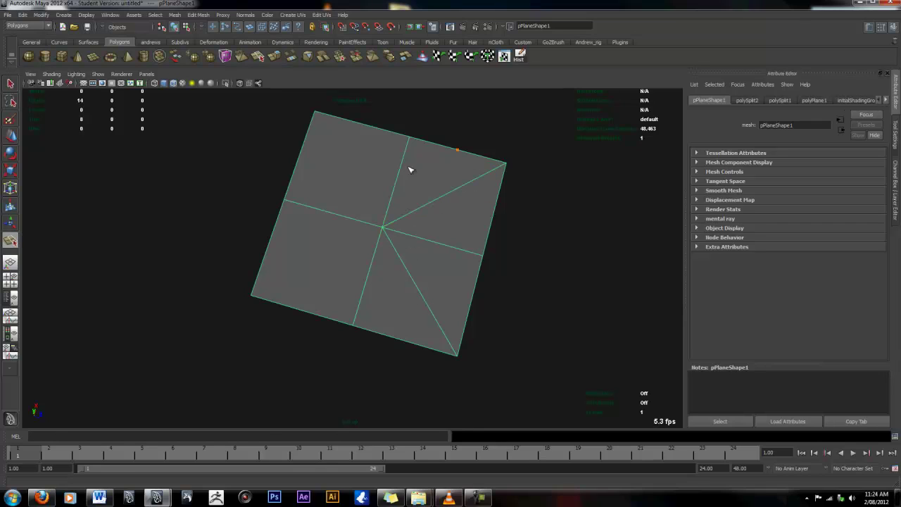
pyautogui.click(384, 227)
pyautogui.click(315, 114)
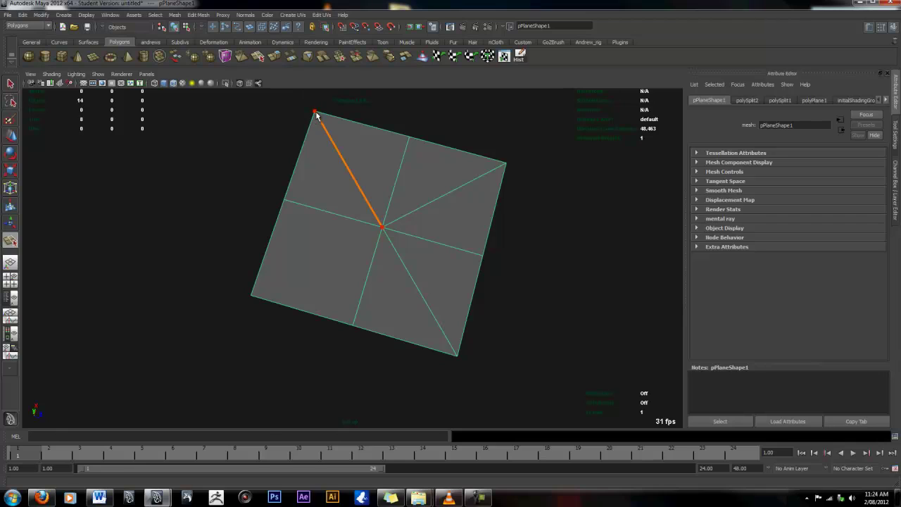
pyautogui.press('Return')
pyautogui.press('y')
pyautogui.click(382, 225)
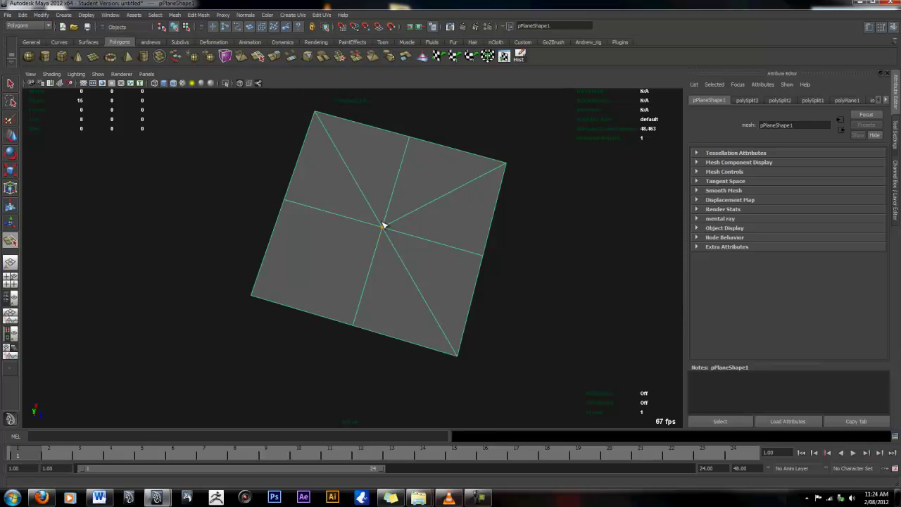
pyautogui.moveTo(298, 280); pyautogui.dragTo(258, 296)
pyautogui.press('Return')
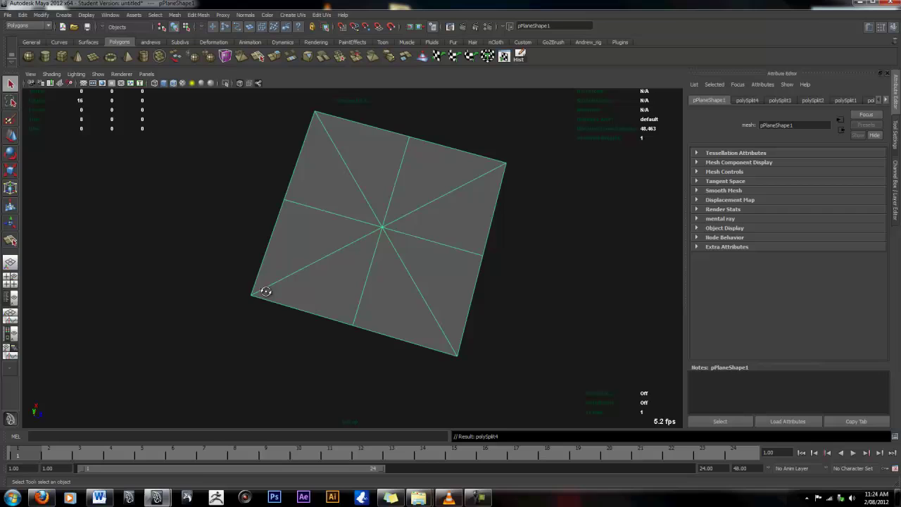
pyautogui.moveTo(388, 235)
pyautogui.keyDown('alt'); pyautogui.mouseDown()
pyautogui.moveTo(397, 281)
pyautogui.moveTo(434, 295)
pyautogui.moveTo(323, 259)
pyautogui.mouseUp(); pyautogui.keyUp('alt')
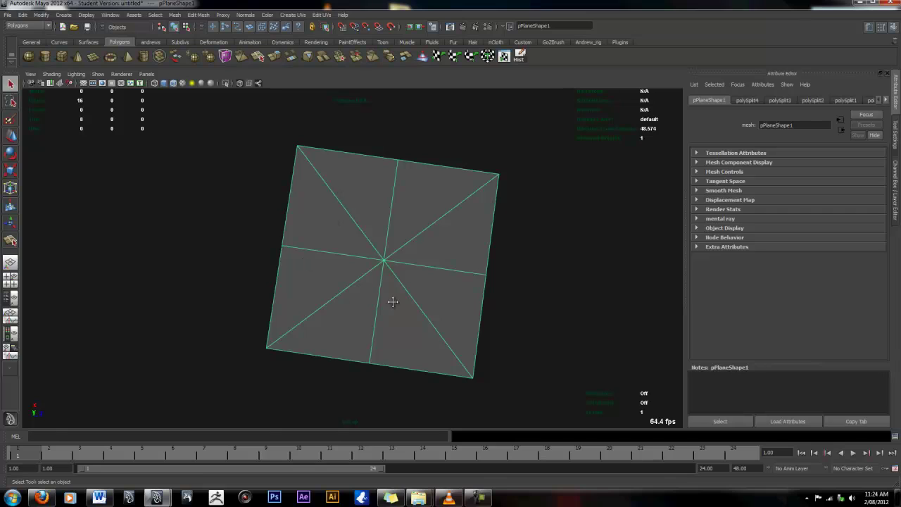
pyautogui.keyDown('alt'); pyautogui.moveTo(380, 301); pyautogui.dragTo(386, 246); pyautogui.keyUp('alt')
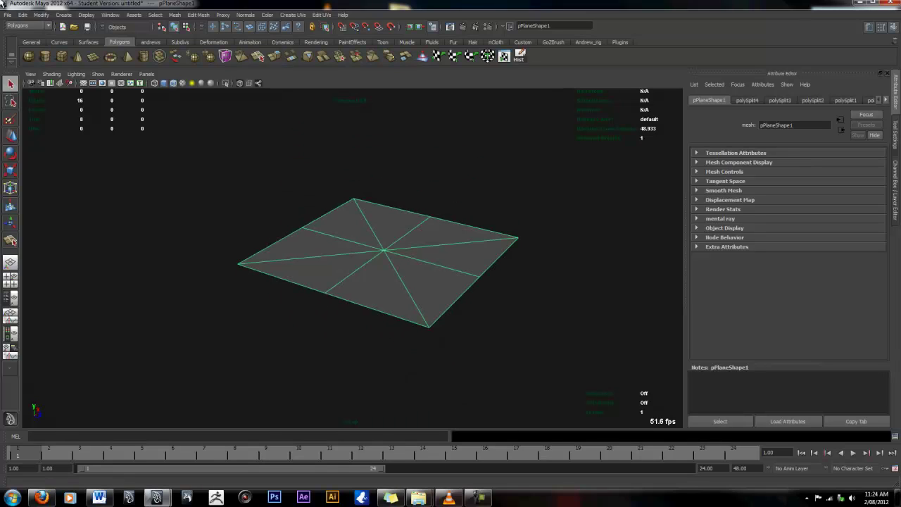
# Create a NURBS circle from the Curves shelf, scale it up and raise it above the plane.
pyautogui.click(88, 42)
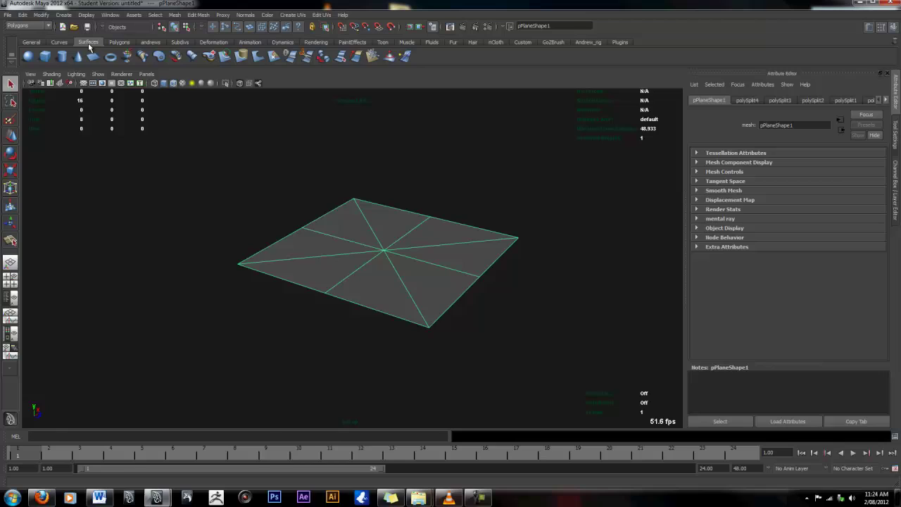
pyautogui.click(55, 41)
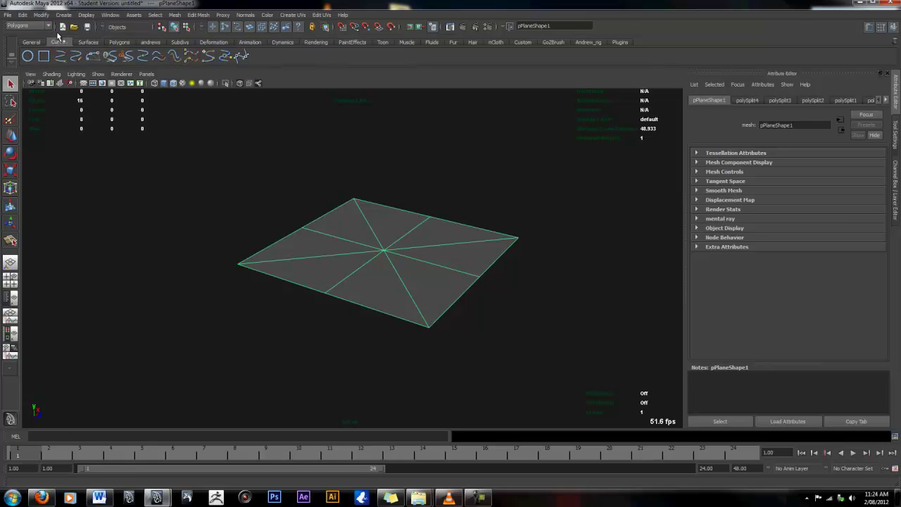
pyautogui.click(30, 56)
pyautogui.press('r')
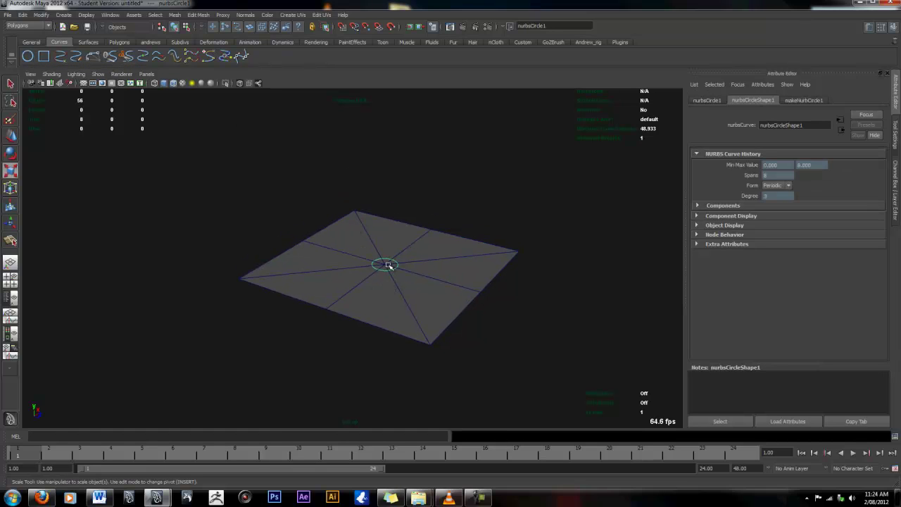
pyautogui.moveTo(384, 264); pyautogui.dragTo(474, 308)
pyautogui.press('w')
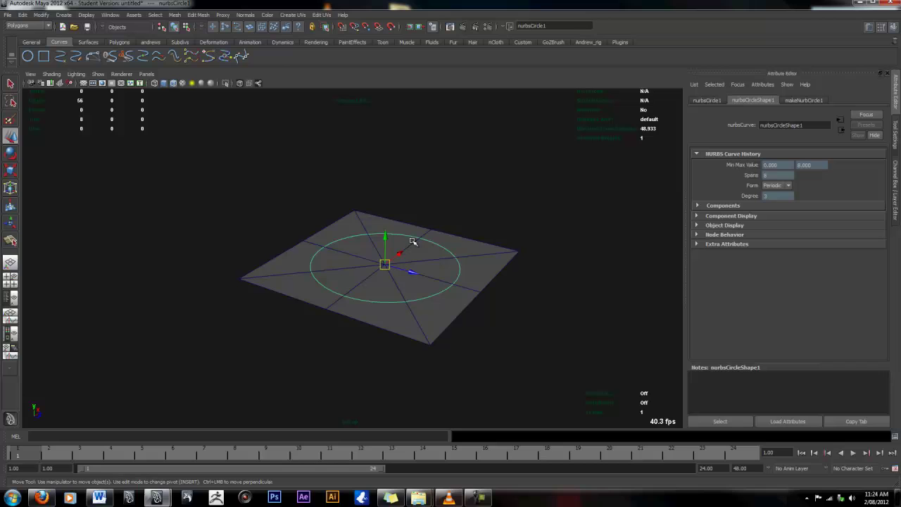
pyautogui.moveTo(383, 238)
pyautogui.mouseDown()
pyautogui.moveTo(383, 186)
pyautogui.moveTo(416, 306)
pyautogui.moveTo(396, 295)
pyautogui.moveTo(466, 313)
pyautogui.moveTo(455, 291)
pyautogui.mouseUp()
# Select the plane, then reselect the circle from a higher viewpoint.
pyautogui.keyDown('shift'); pyautogui.click(402, 298); pyautogui.keyUp('shift')
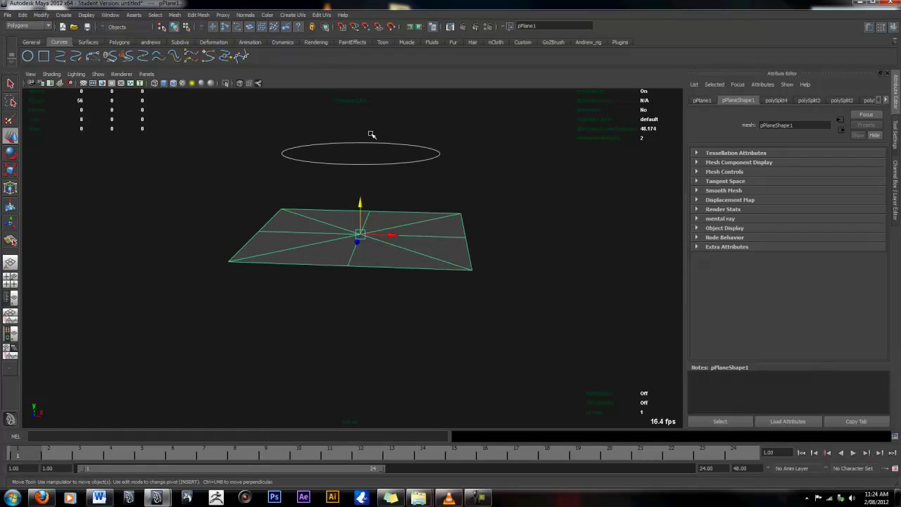
pyautogui.keyDown('shift'); pyautogui.moveTo(370, 134); pyautogui.dragTo(406, 180); pyautogui.keyUp('shift')
pyautogui.moveTo(370, 131)
pyautogui.mouseDown()
pyautogui.moveTo(441, 261)
pyautogui.moveTo(392, 228)
pyautogui.moveTo(432, 221)
pyautogui.moveTo(410, 166)
pyautogui.mouseUp()
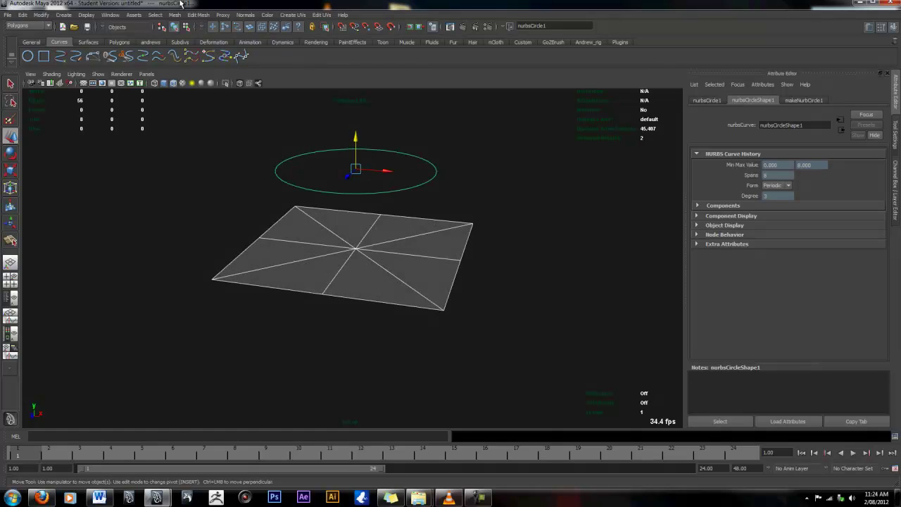
# Open the Project Curve on Mesh options set to the ZX plane.
pyautogui.click(198, 15)
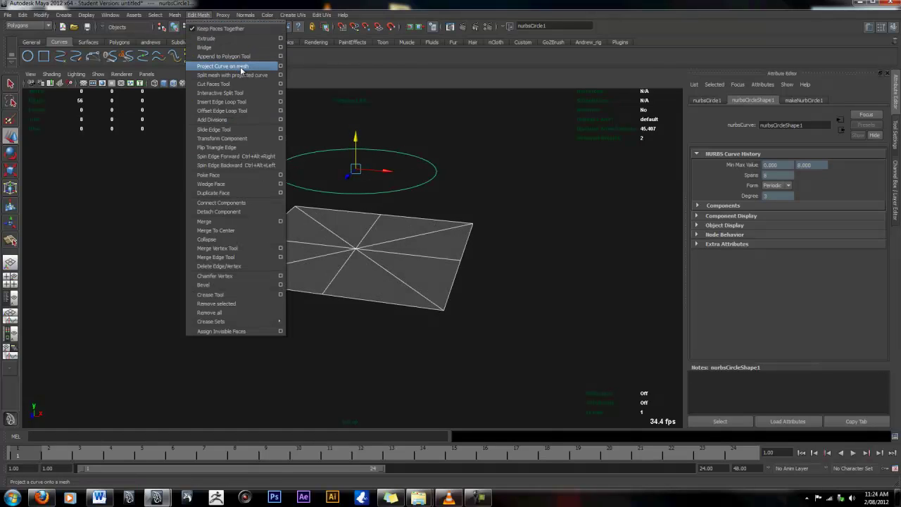
pyautogui.click(280, 65)
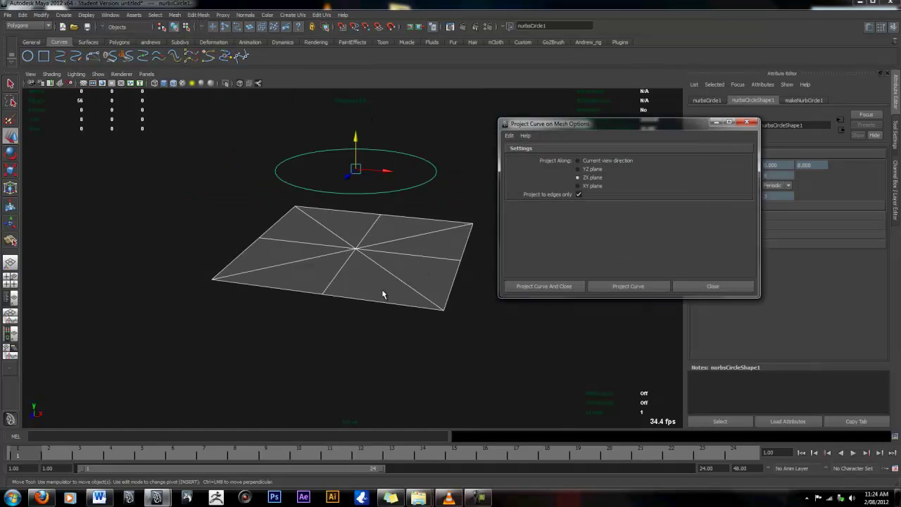
pyautogui.keyDown('alt'); pyautogui.moveTo(382, 294); pyautogui.dragTo(356, 298); pyautogui.keyUp('alt')
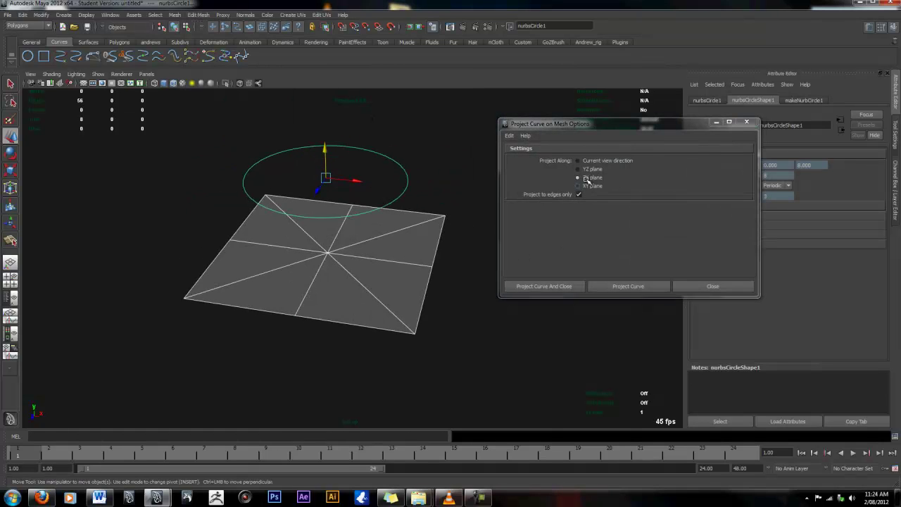
pyautogui.moveTo(358, 263)
pyautogui.keyDown('alt'); pyautogui.mouseDown()
pyautogui.moveTo(343, 252)
pyautogui.moveTo(311, 163)
pyautogui.mouseUp(); pyautogui.keyUp('alt')
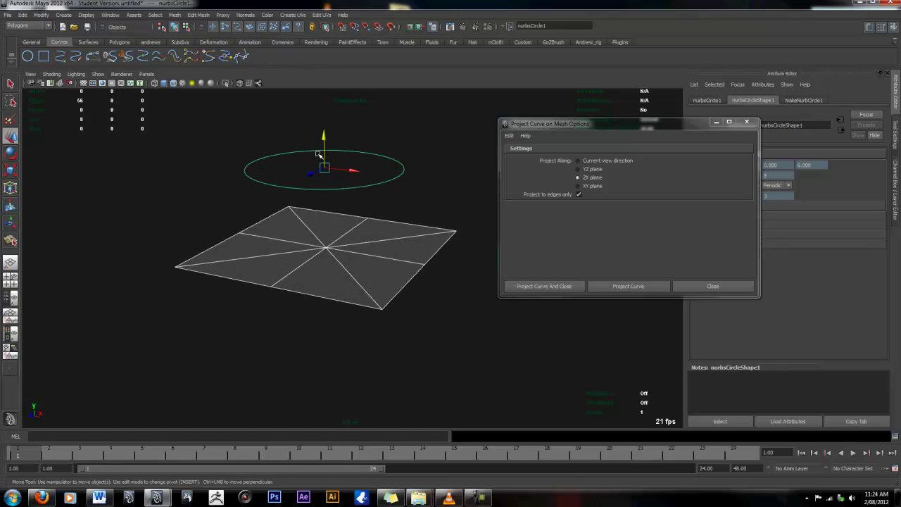
pyautogui.keyDown('alt'); pyautogui.moveTo(343, 292); pyautogui.dragTo(363, 310); pyautogui.keyUp('alt')
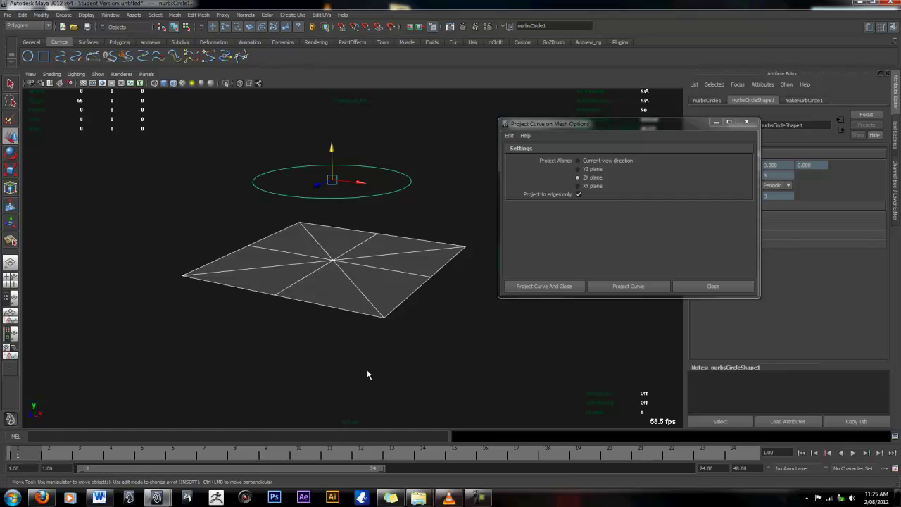
pyautogui.keyDown('alt'); pyautogui.moveTo(367, 375); pyautogui.dragTo(362, 338); pyautogui.keyUp('alt')
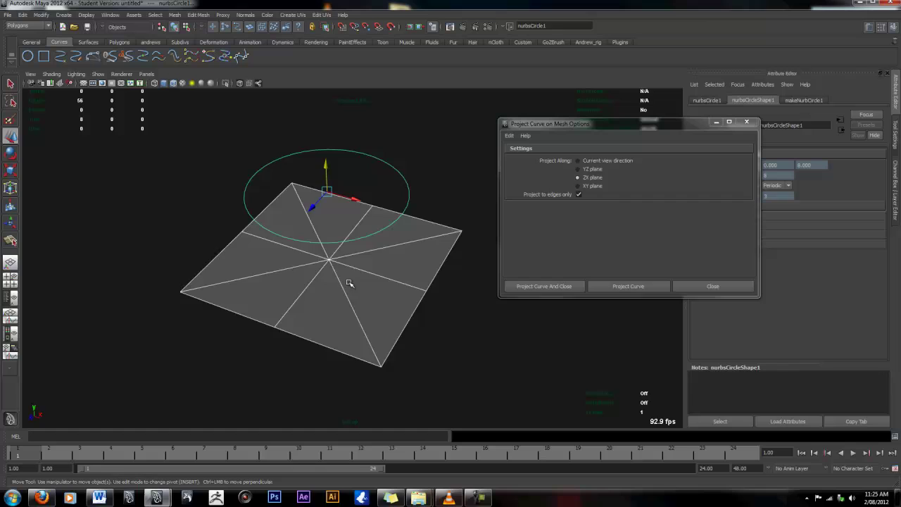
pyautogui.moveTo(349, 284)
pyautogui.keyDown('alt'); pyautogui.mouseDown()
pyautogui.moveTo(347, 334)
pyautogui.moveTo(319, 302)
pyautogui.mouseUp(); pyautogui.keyUp('alt')
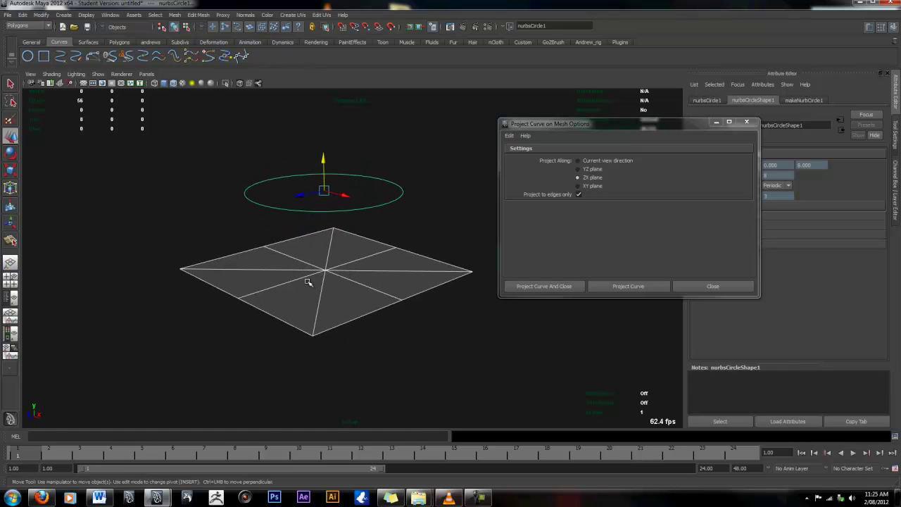
pyautogui.moveTo(358, 317)
pyautogui.keyDown('alt'); pyautogui.mouseDown()
pyautogui.moveTo(358, 332)
pyautogui.moveTo(360, 286)
pyautogui.moveTo(352, 316)
pyautogui.mouseUp(); pyautogui.keyUp('alt')
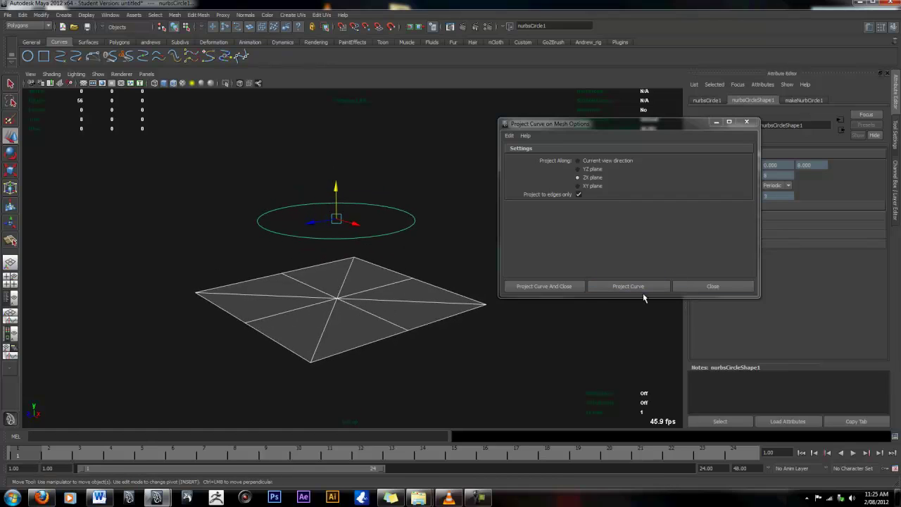
# Project the circle onto the plane, undo a stray move, and reselect pPlane1.
pyautogui.click(642, 286)
pyautogui.moveTo(358, 356)
pyautogui.keyDown('alt'); pyautogui.mouseDown()
pyautogui.moveTo(354, 322)
pyautogui.moveTo(322, 379)
pyautogui.moveTo(345, 332)
pyautogui.moveTo(322, 345)
pyautogui.moveTo(370, 310)
pyautogui.mouseUp(); pyautogui.keyUp('alt')
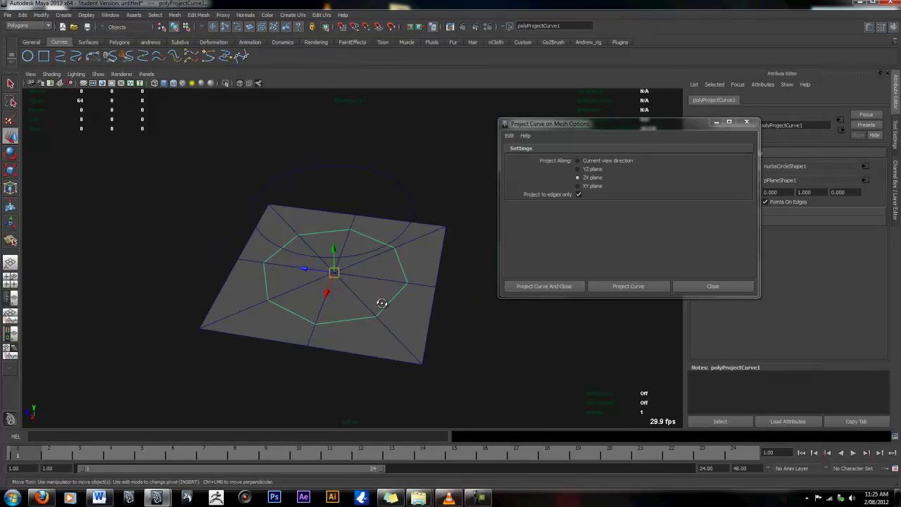
pyautogui.click(380, 304)
pyautogui.moveTo(373, 323)
pyautogui.keyDown('alt'); pyautogui.mouseDown()
pyautogui.moveTo(354, 306)
pyautogui.moveTo(375, 264)
pyautogui.mouseUp(); pyautogui.keyUp('alt')
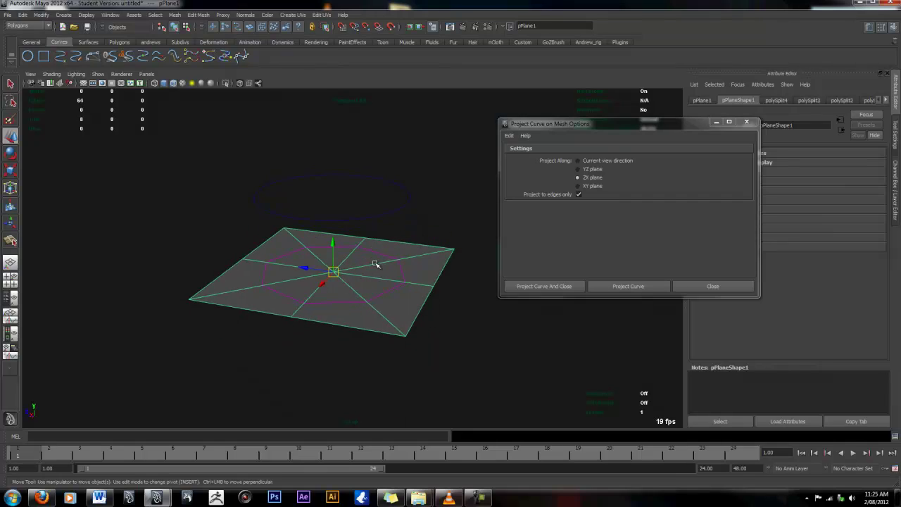
pyautogui.keyDown('shift'); pyautogui.click(405, 281); pyautogui.keyUp('shift')
pyautogui.press('g')
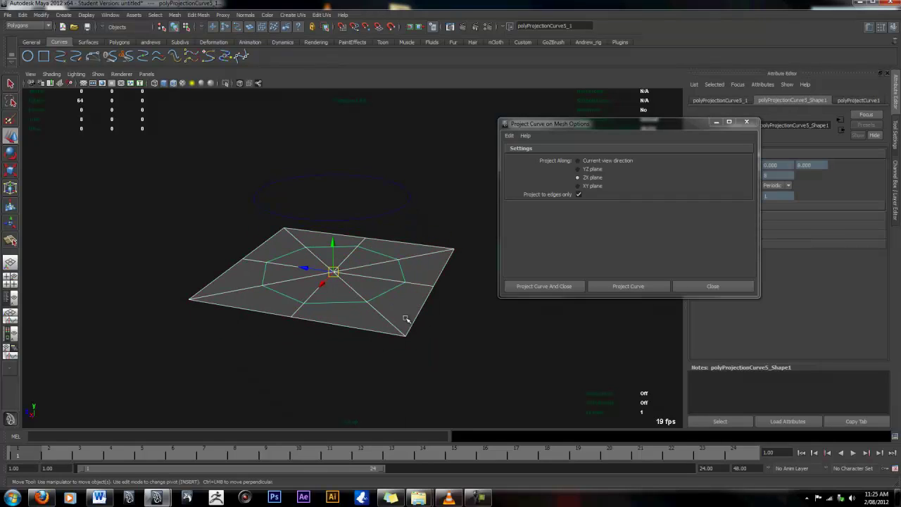
pyautogui.moveTo(331, 247); pyautogui.dragTo(331, 204)
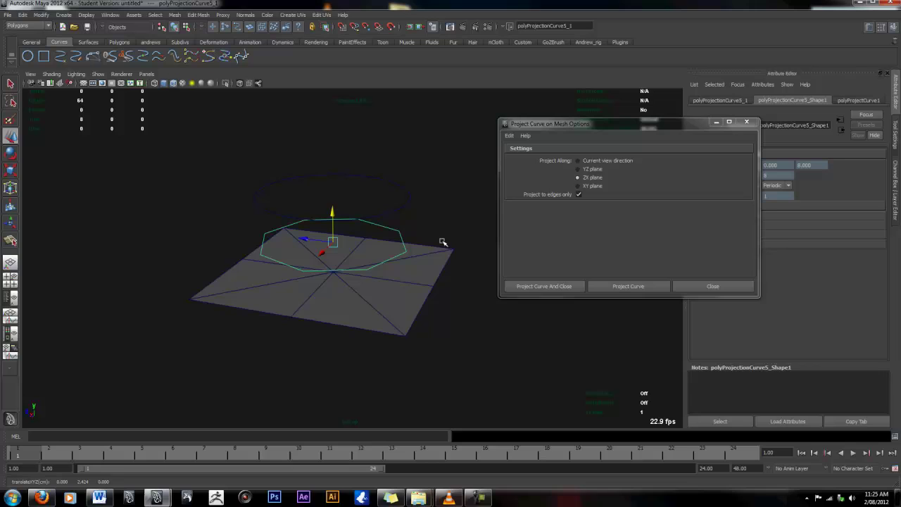
pyautogui.hotkey('ctrl', 'z')
pyautogui.click(711, 287)
pyautogui.moveTo(322, 369)
pyautogui.keyDown('alt'); pyautogui.mouseDown()
pyautogui.moveTo(383, 306)
pyautogui.moveTo(373, 280)
pyautogui.mouseUp(); pyautogui.keyUp('alt')
pyautogui.click(372, 282)
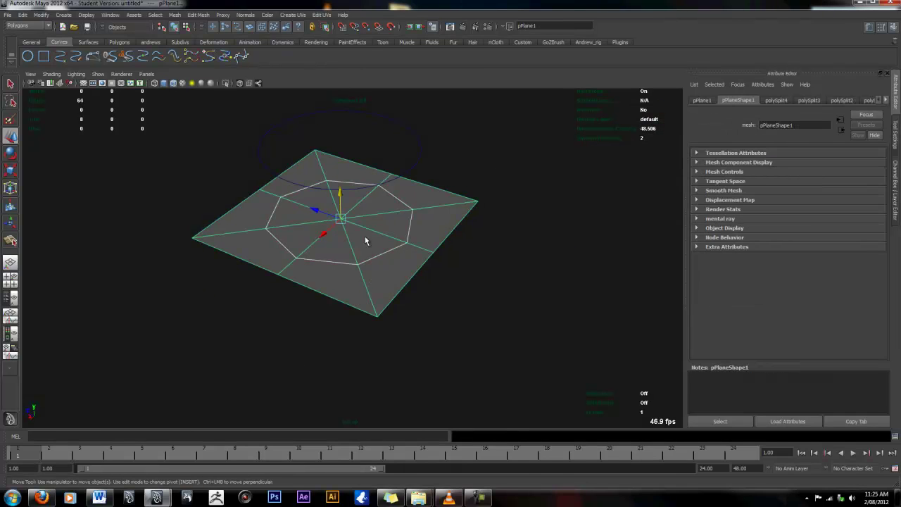
# Cut the octagon edges into the plane with Split Mesh with Projected Curve in Split mode.
pyautogui.click(208, 15)
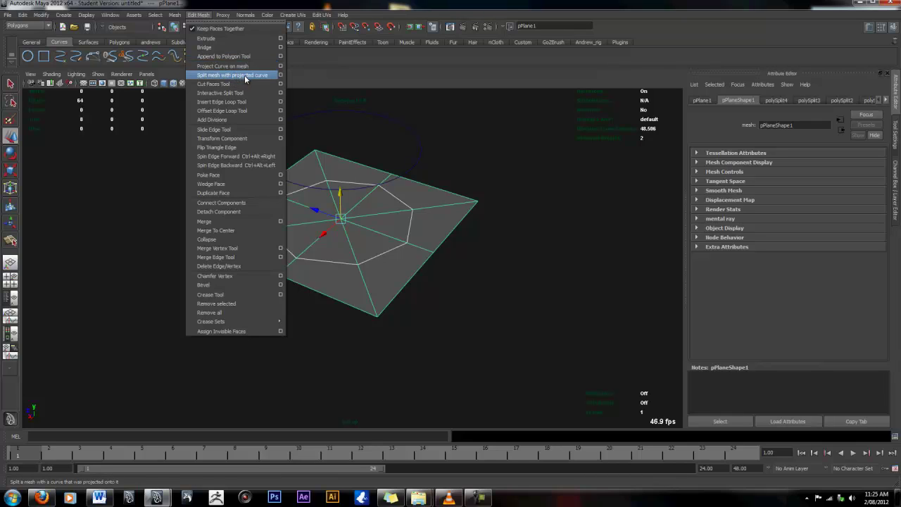
pyautogui.click(279, 74)
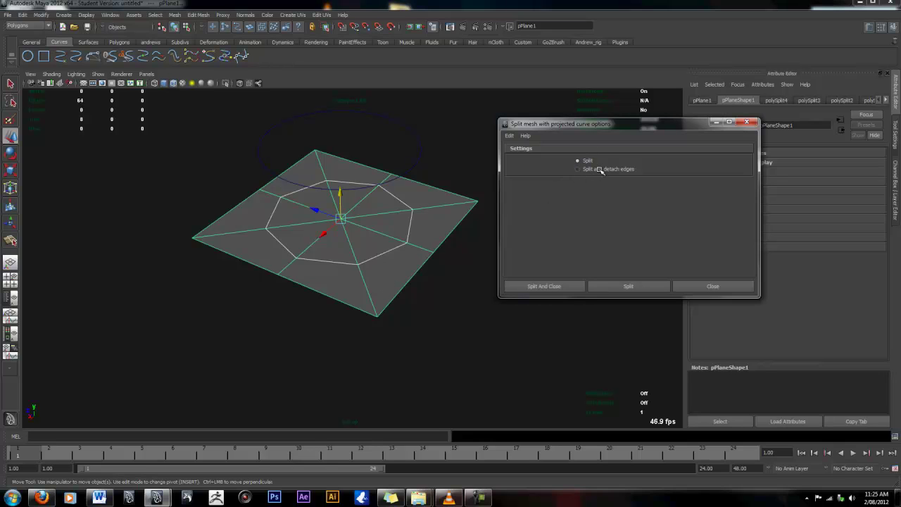
pyautogui.keyDown('alt'); pyautogui.moveTo(364, 281); pyautogui.dragTo(355, 282, button='middle'); pyautogui.keyUp('alt')
pyautogui.moveTo(355, 283)
pyautogui.keyDown('alt'); pyautogui.mouseDown()
pyautogui.moveTo(332, 286)
pyautogui.moveTo(315, 256)
pyautogui.mouseUp(); pyautogui.keyUp('alt')
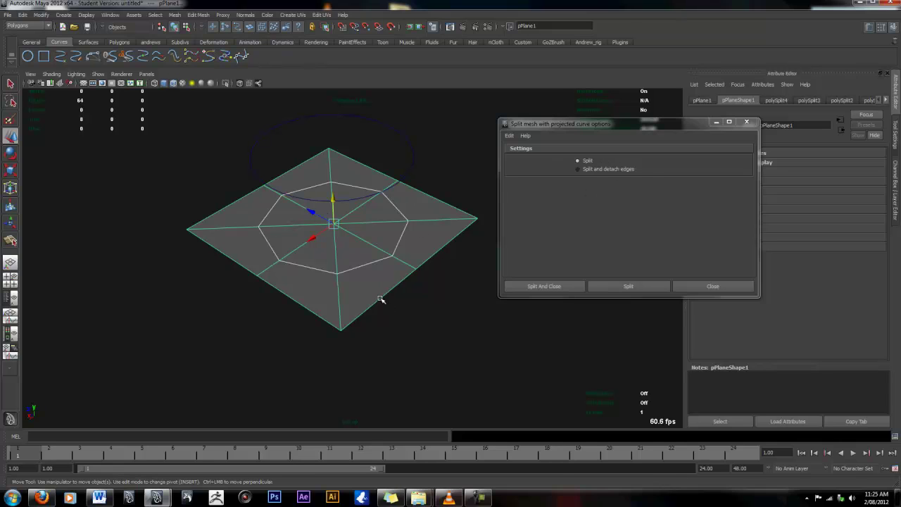
pyautogui.moveTo(380, 299)
pyautogui.keyDown('alt'); pyautogui.mouseDown()
pyautogui.moveTo(373, 275)
pyautogui.moveTo(368, 321)
pyautogui.moveTo(361, 268)
pyautogui.moveTo(341, 279)
pyautogui.mouseUp(); pyautogui.keyUp('alt')
pyautogui.click(628, 286)
pyautogui.click(715, 286)
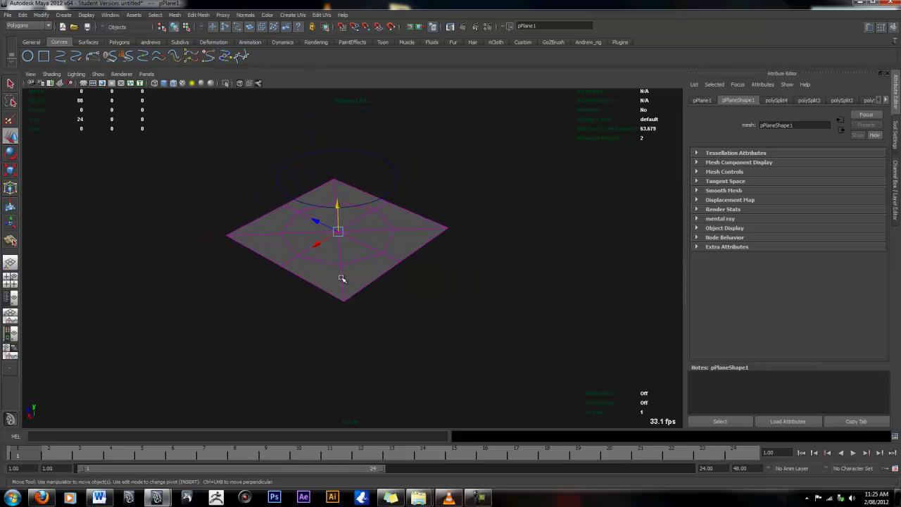
# Reselect the split plane and switch the shelf to the custom tool collection.
pyautogui.click(447, 188)
pyautogui.click(335, 259)
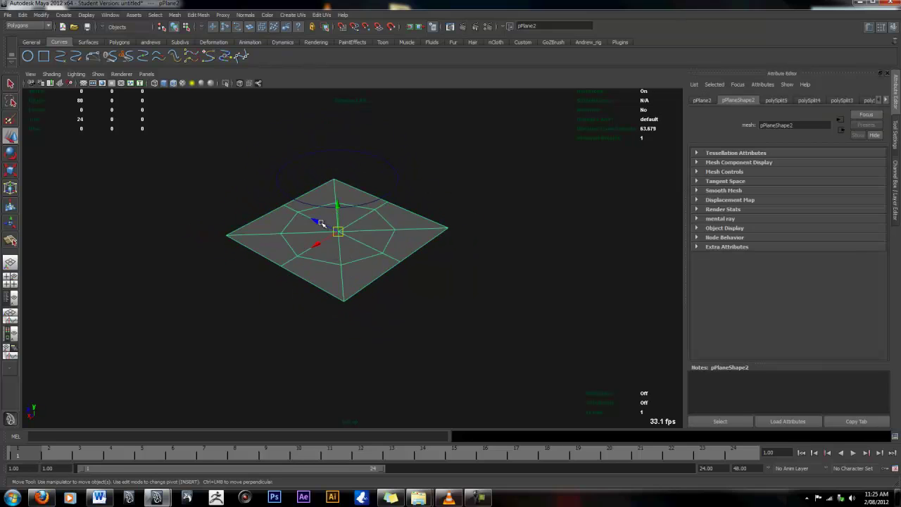
pyautogui.moveTo(320, 224)
pyautogui.keyDown('alt'); pyautogui.mouseDown()
pyautogui.moveTo(336, 227)
pyautogui.moveTo(272, 254)
pyautogui.moveTo(245, 276)
pyautogui.moveTo(382, 328)
pyautogui.moveTo(486, 322)
pyautogui.moveTo(458, 344)
pyautogui.moveTo(148, 186)
pyautogui.mouseUp(); pyautogui.keyUp('alt')
pyautogui.click(86, 42)
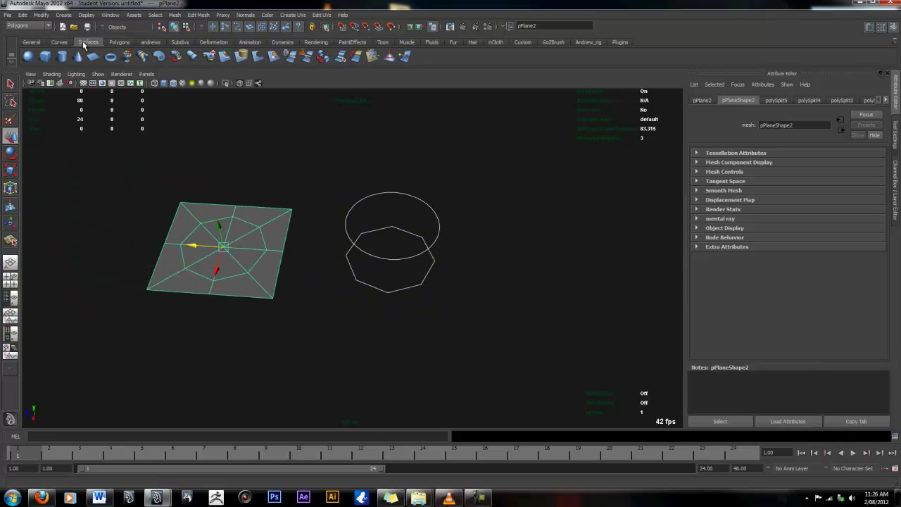
pyautogui.click(116, 42)
pyautogui.click(149, 42)
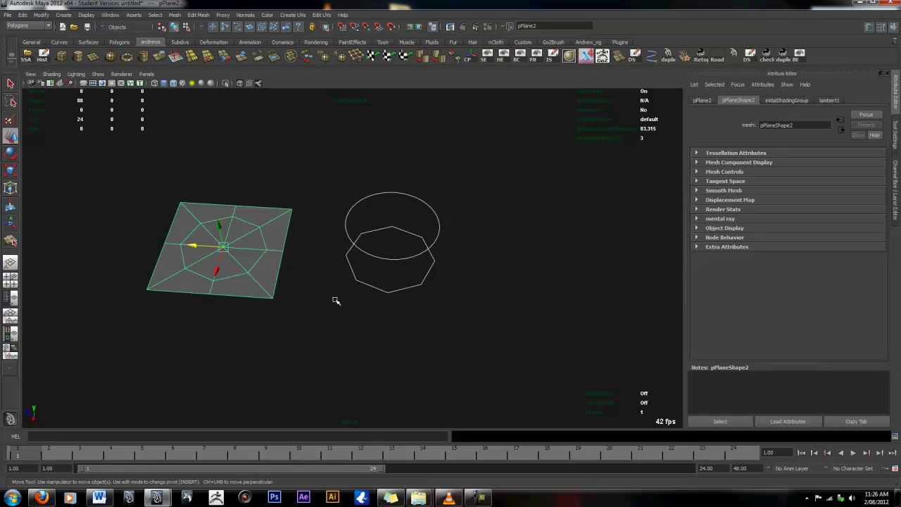
# Delete the leftover circle and projected curve, then select the plane.
pyautogui.hotkey('ctrl', 'z')
pyautogui.hotkey('shift', 'z')
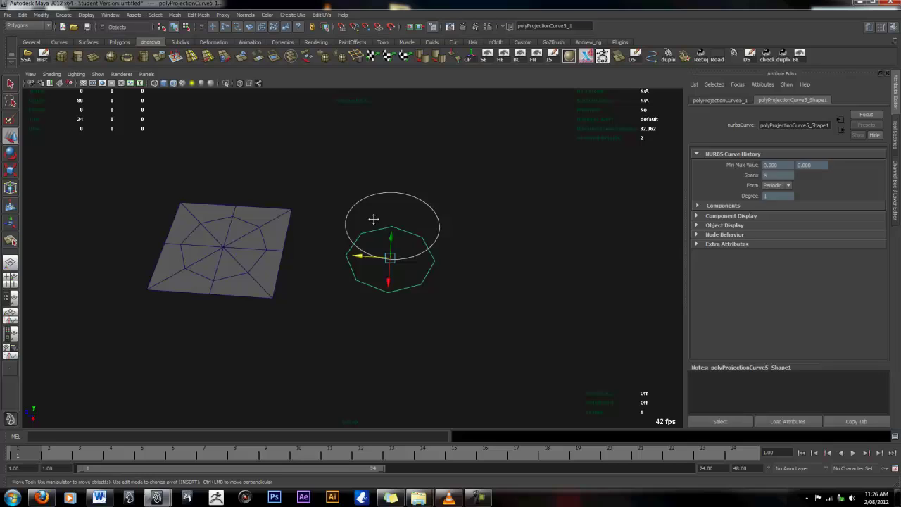
pyautogui.press('Delete')
pyautogui.click(287, 257)
pyautogui.moveTo(286, 298)
pyautogui.keyDown('alt'); pyautogui.mouseDown()
pyautogui.moveTo(414, 321)
pyautogui.moveTo(406, 252)
pyautogui.moveTo(378, 302)
pyautogui.mouseUp(); pyautogui.keyUp('alt')
# Select the inner octagon faces and extrude them downward into a recessed pit.
pyautogui.press('q')
pyautogui.rightClick(375, 288)
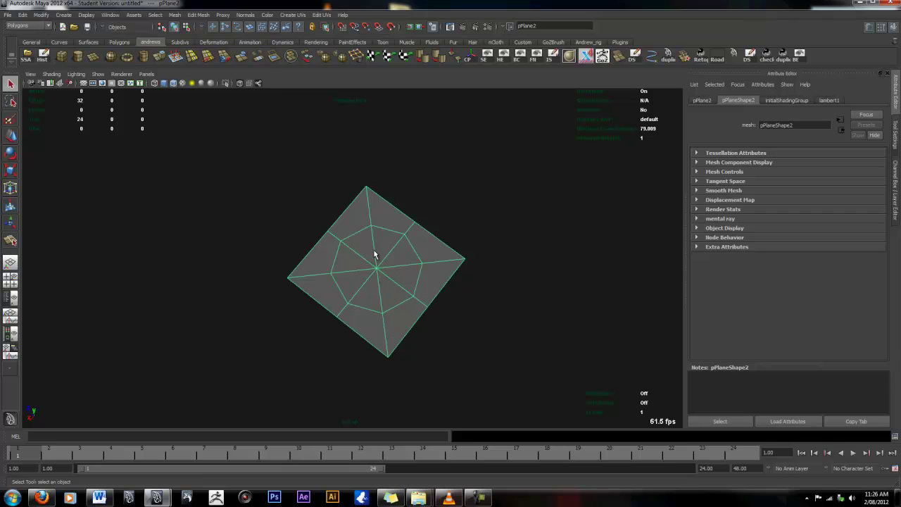
pyautogui.moveTo(377, 261); pyautogui.dragTo(376, 278, button='right')
pyautogui.doubleClick(386, 280)
pyautogui.keyDown('alt'); pyautogui.moveTo(397, 323); pyautogui.dragTo(352, 296); pyautogui.keyUp('alt')
pyautogui.click(158, 56)
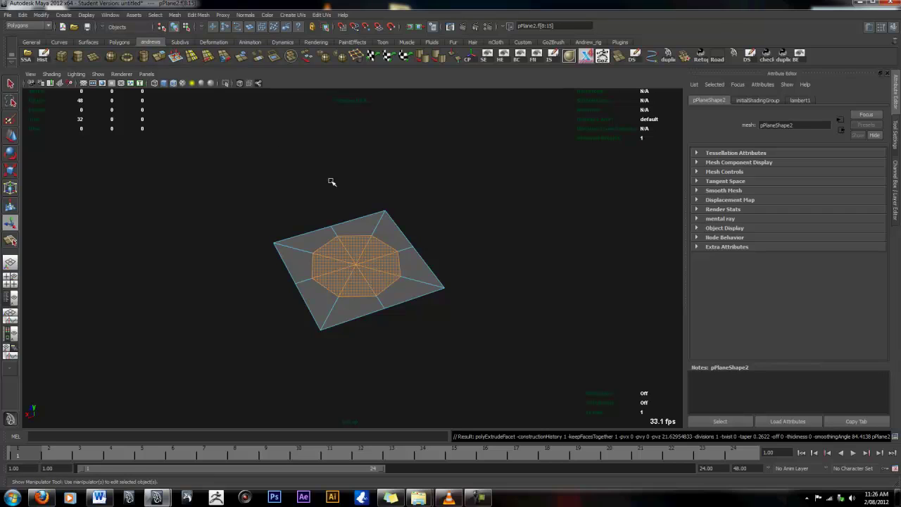
pyautogui.moveTo(357, 271)
pyautogui.mouseDown()
pyautogui.moveTo(357, 306)
pyautogui.moveTo(355, 281)
pyautogui.mouseUp()
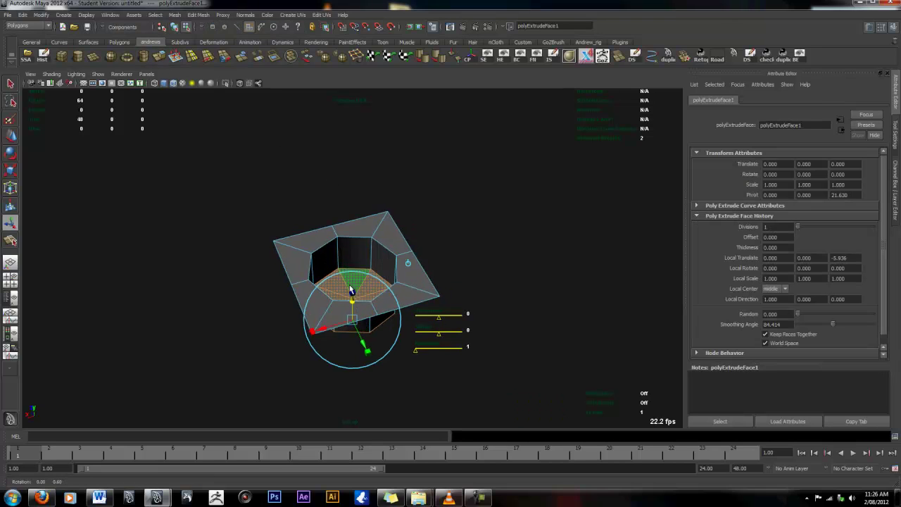
# Select the edge loop around the pit's rim from a top-down view.
pyautogui.press('q')
pyautogui.moveTo(365, 242); pyautogui.dragTo(364, 242, button='right')
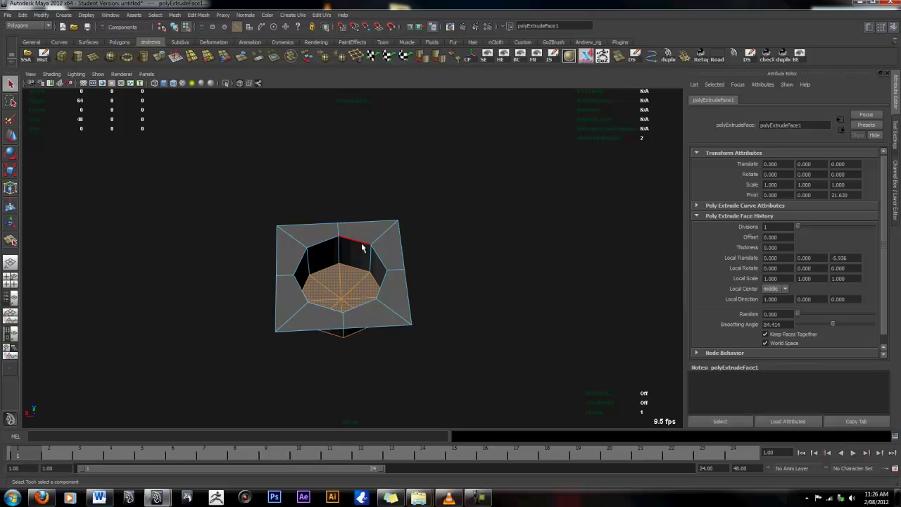
pyautogui.doubleClick(363, 247)
# Bevel the rim edge loop with width 0.2 and 3 segments, previewing it smoothed.
pyautogui.keyDown('shift'); pyautogui.rightClick(355, 234); pyautogui.keyUp('shift')
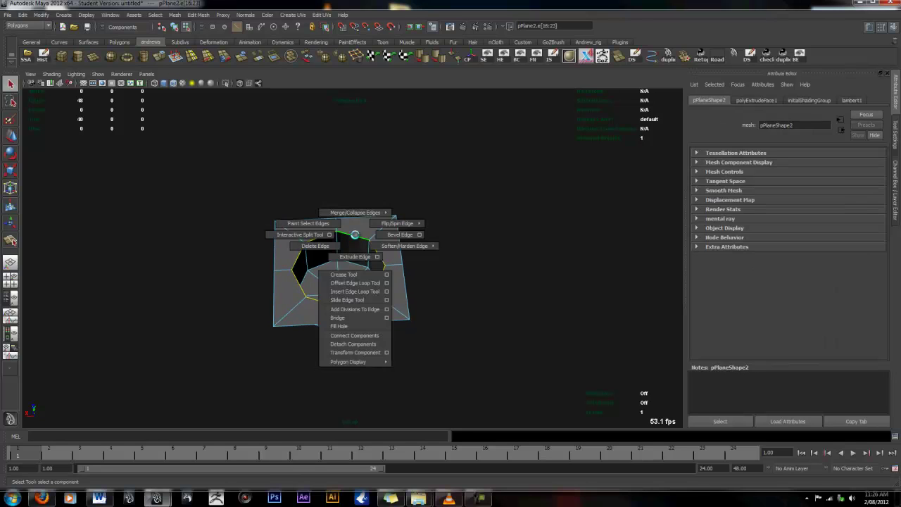
pyautogui.click(418, 235)
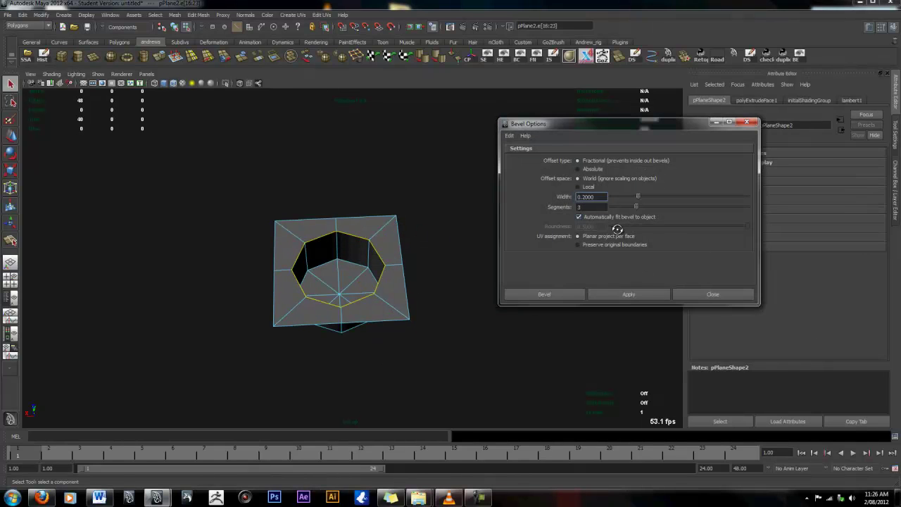
pyautogui.click(629, 295)
pyautogui.press('3')
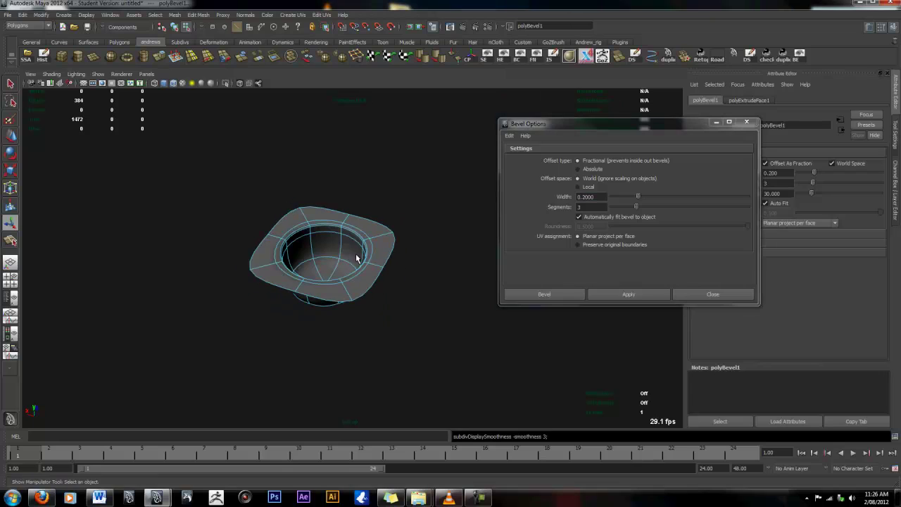
pyautogui.keyDown('alt'); pyautogui.moveTo(356, 259); pyautogui.dragTo(378, 249); pyautogui.keyUp('alt')
pyautogui.moveTo(378, 249); pyautogui.dragTo(412, 235, button='right')
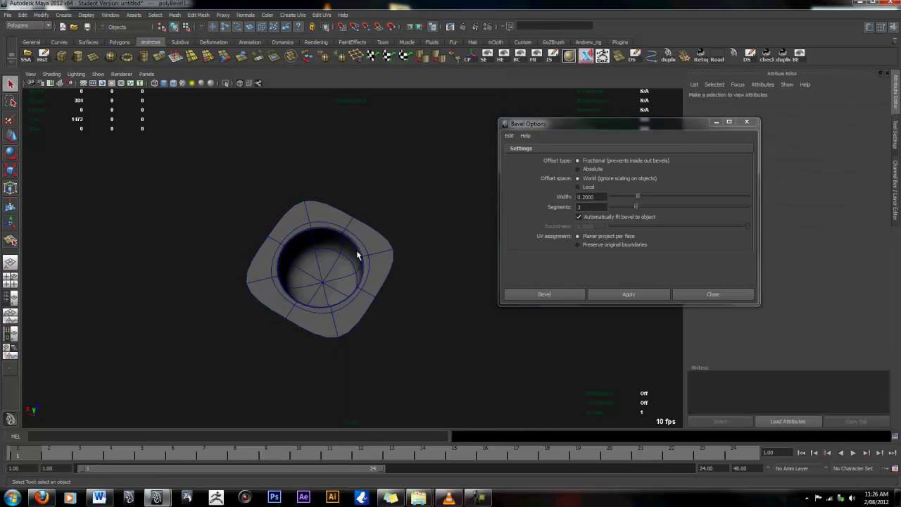
pyautogui.click(357, 257)
pyautogui.moveTo(356, 257)
pyautogui.keyDown('alt'); pyautogui.mouseDown(button='right')
pyautogui.moveTo(428, 342)
pyautogui.moveTo(261, 267)
pyautogui.mouseUp(button='right'); pyautogui.keyUp('alt')
pyautogui.keyDown('alt'); pyautogui.moveTo(261, 267); pyautogui.dragTo(313, 327, button='middle'); pyautogui.keyUp('alt')
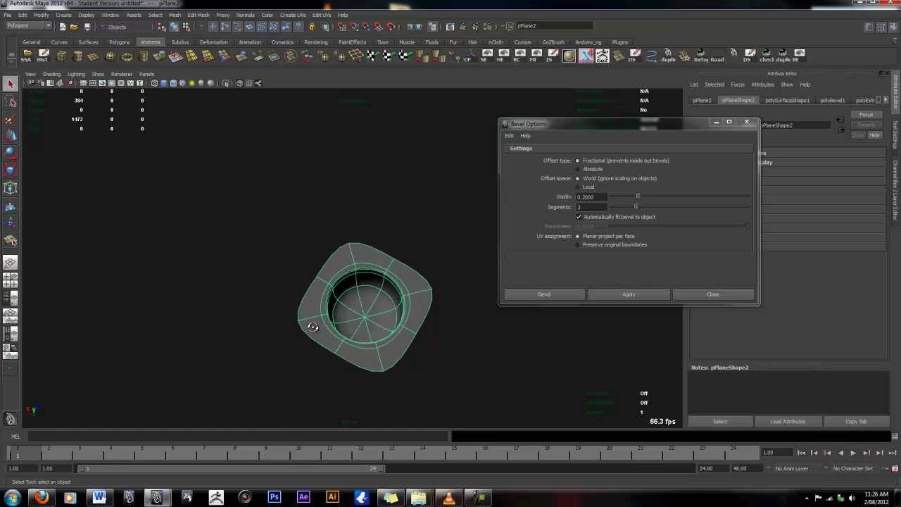
pyautogui.moveTo(313, 327)
pyautogui.keyDown('alt'); pyautogui.mouseDown()
pyautogui.moveTo(291, 255)
pyautogui.moveTo(291, 300)
pyautogui.moveTo(309, 310)
pyautogui.moveTo(310, 299)
pyautogui.mouseUp(); pyautogui.keyUp('alt')
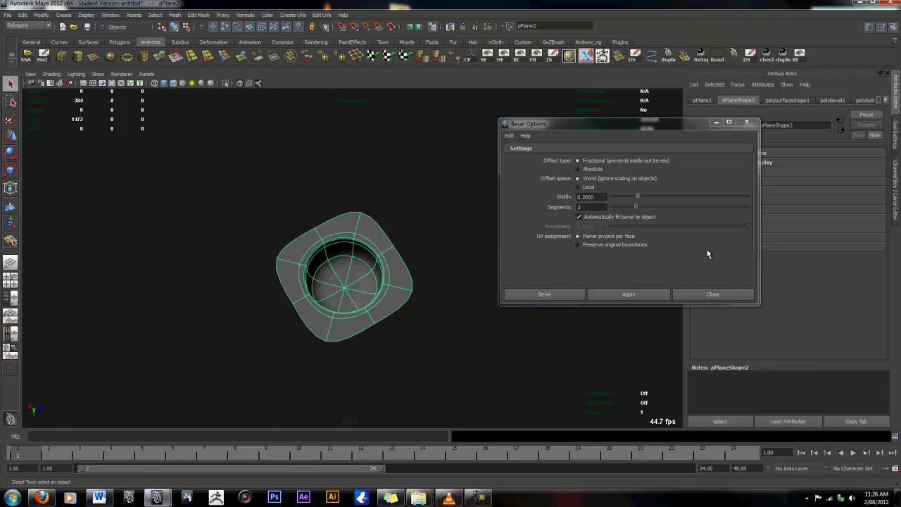
# Close Bevel Options and orbit around to inspect the rounded dish.
pyautogui.click(711, 293)
pyautogui.moveTo(385, 358)
pyautogui.keyDown('alt'); pyautogui.mouseDown()
pyautogui.moveTo(388, 296)
pyautogui.moveTo(351, 283)
pyautogui.mouseUp(); pyautogui.keyUp('alt')
pyautogui.keyDown('alt'); pyautogui.moveTo(352, 284); pyautogui.dragTo(436, 284, button='right'); pyautogui.keyUp('alt')
pyautogui.keyDown('alt'); pyautogui.moveTo(402, 327); pyautogui.dragTo(386, 337); pyautogui.keyUp('alt')
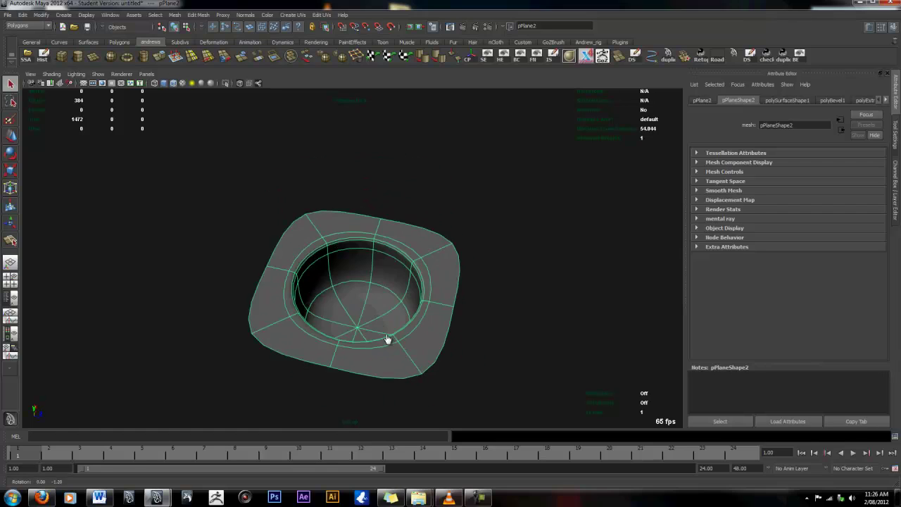
pyautogui.keyDown('alt'); pyautogui.moveTo(387, 338); pyautogui.dragTo(334, 301, button='right'); pyautogui.keyUp('alt')
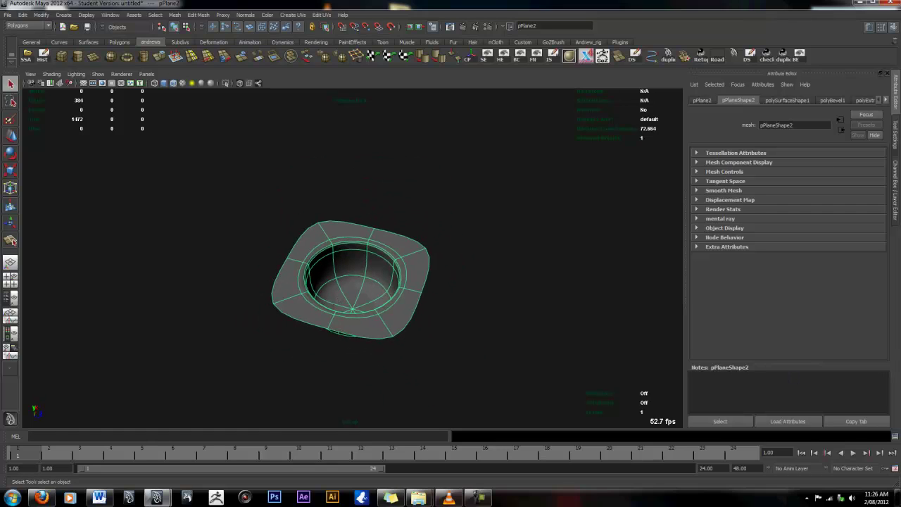